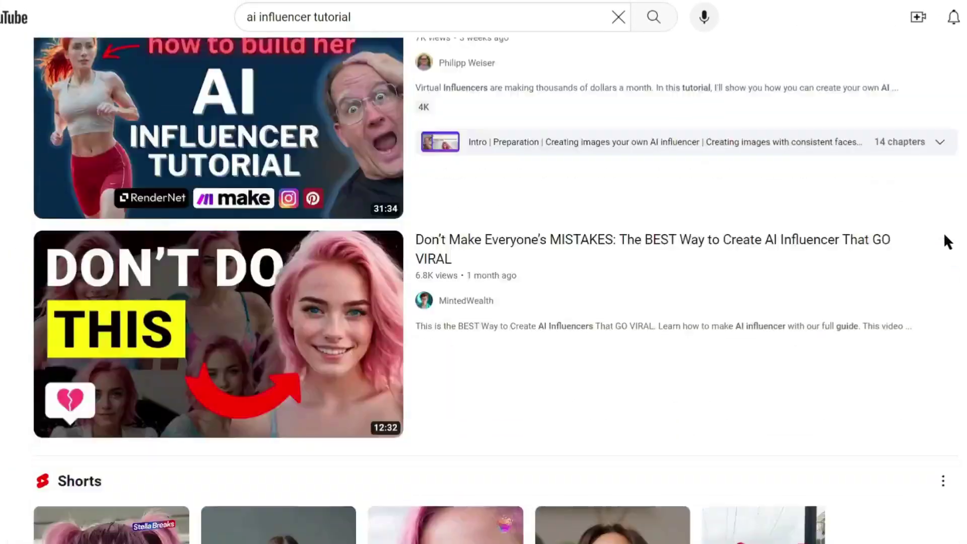
Scroll the 'ai influencer tutorial' results past the Shorts shelf to the long-form tutorial videos
scroll(952, 241, "down", 7)
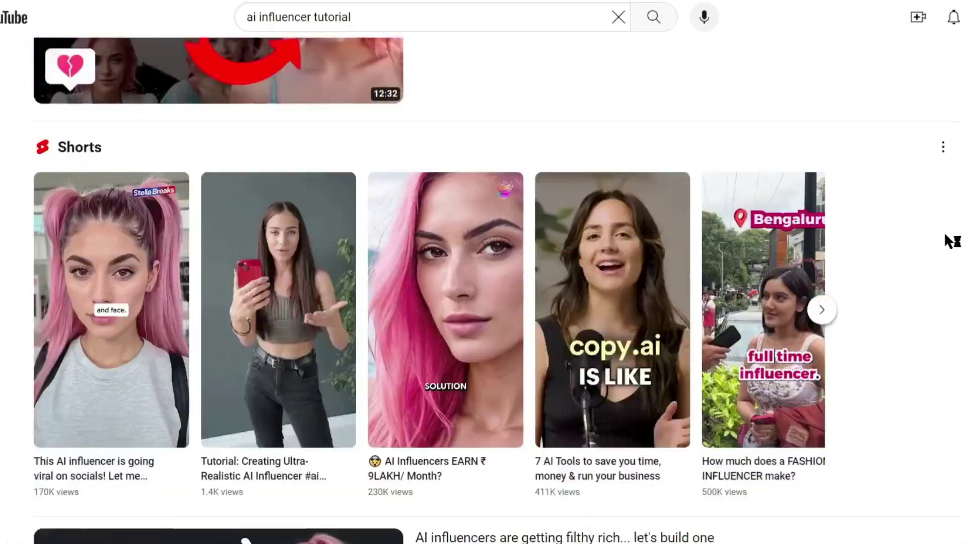
scroll(952, 241, "down", 18)
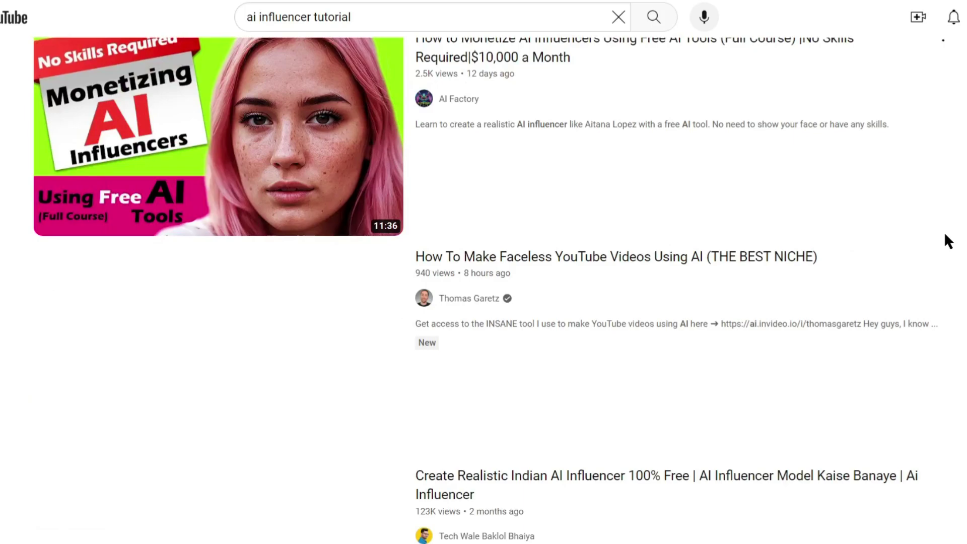
scroll(945, 235, "down", 20)
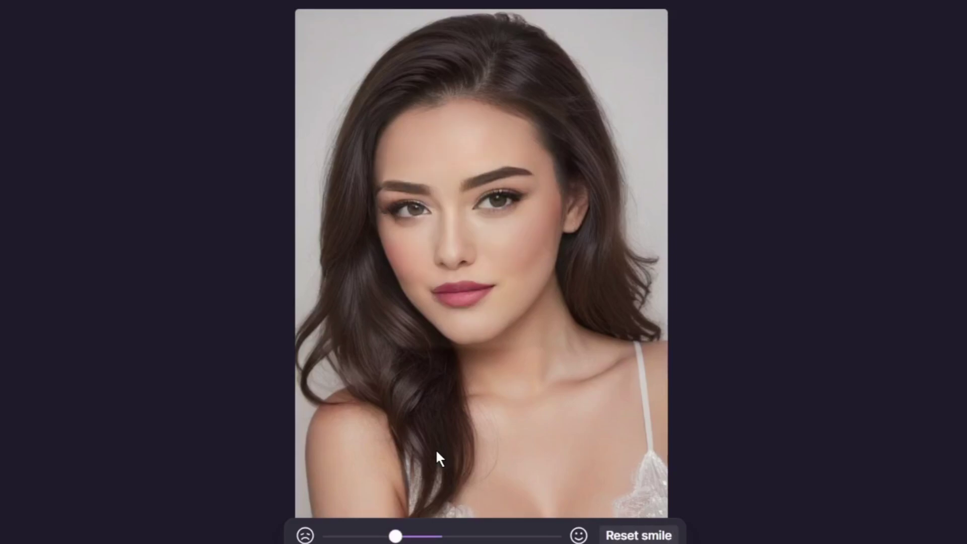
Drag the smile slider to the right to strengthen the dark-haired woman's smile
left_click_drag(396, 535, 454, 535)
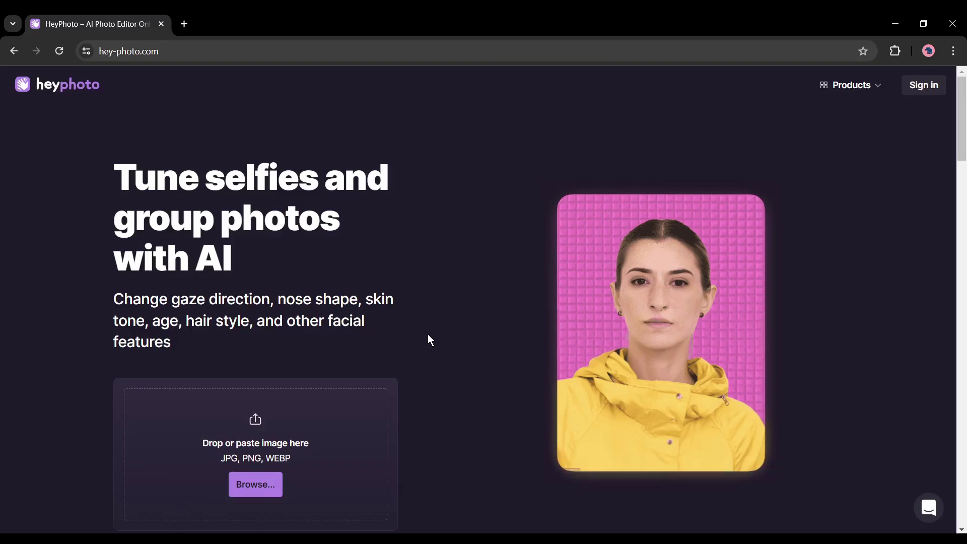
scroll(428, 336, "down", 6)
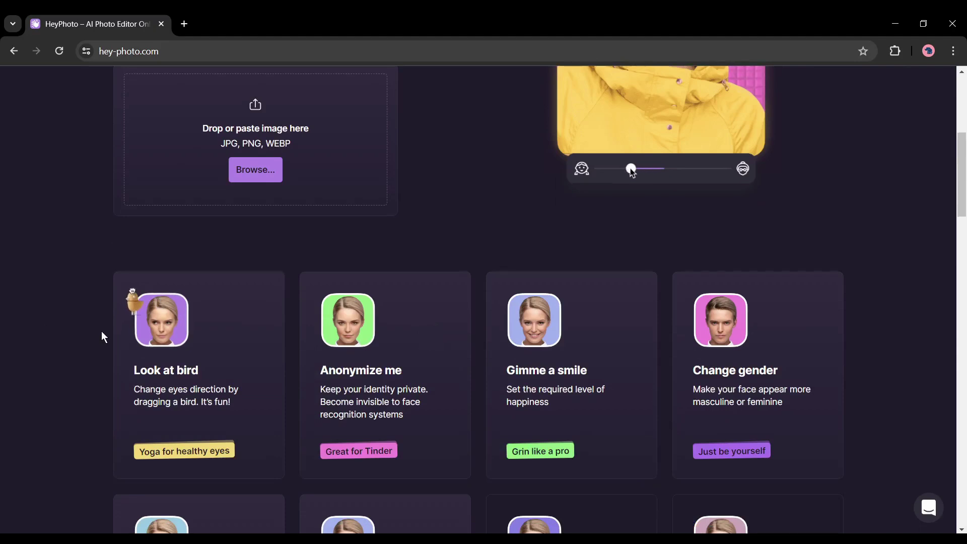
scroll(101, 331, "down", 1)
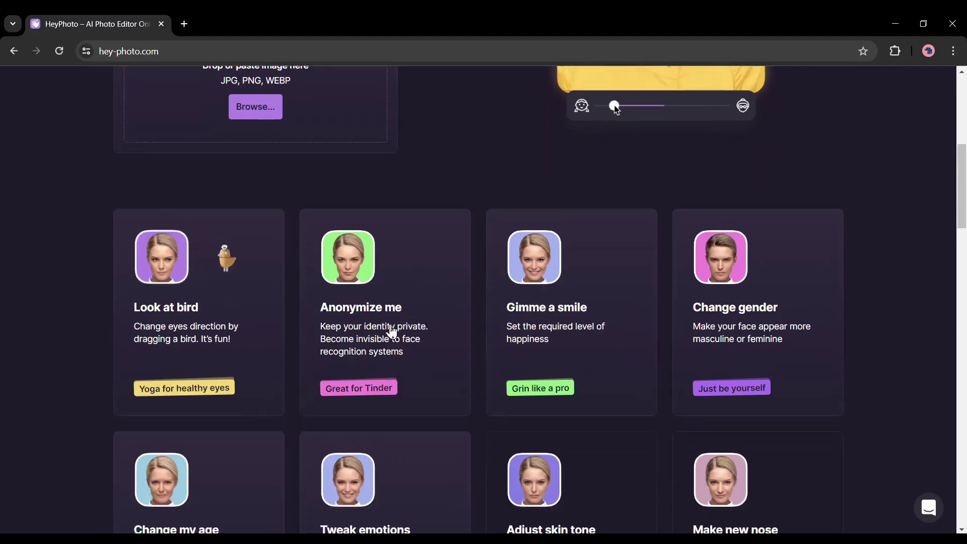
scroll(403, 324, "down", 1)
scroll(778, 271, "down", 1)
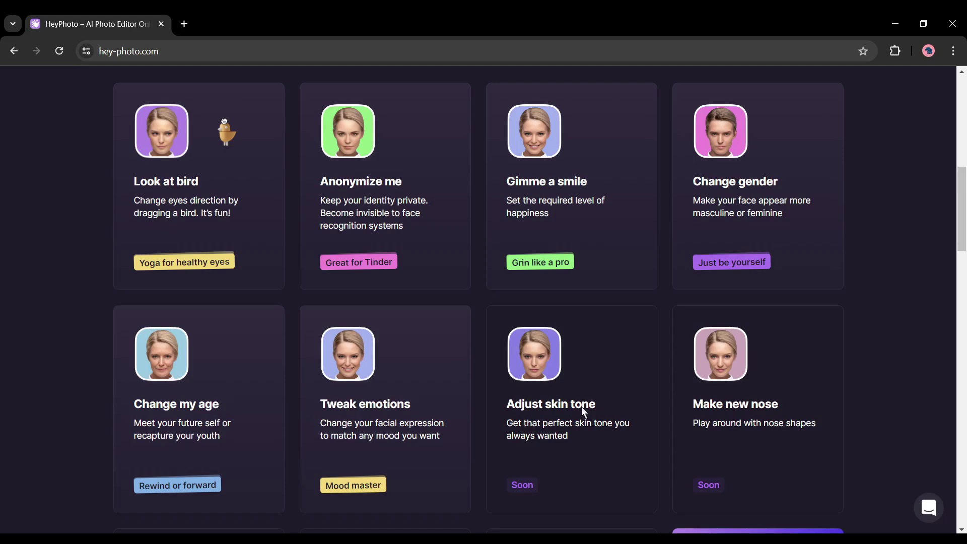
scroll(624, 377, "down", 3)
scroll(536, 372, "down", 5)
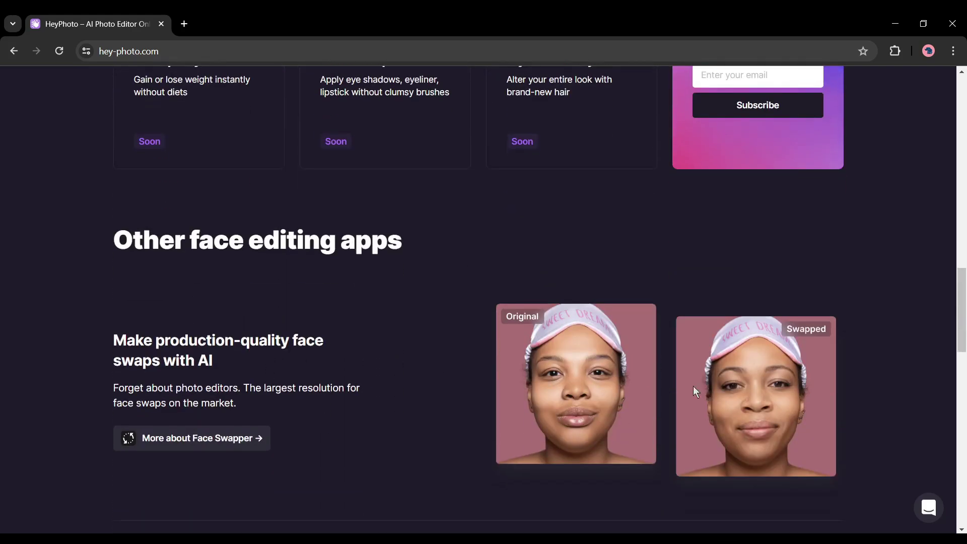
scroll(428, 371, "down", 4)
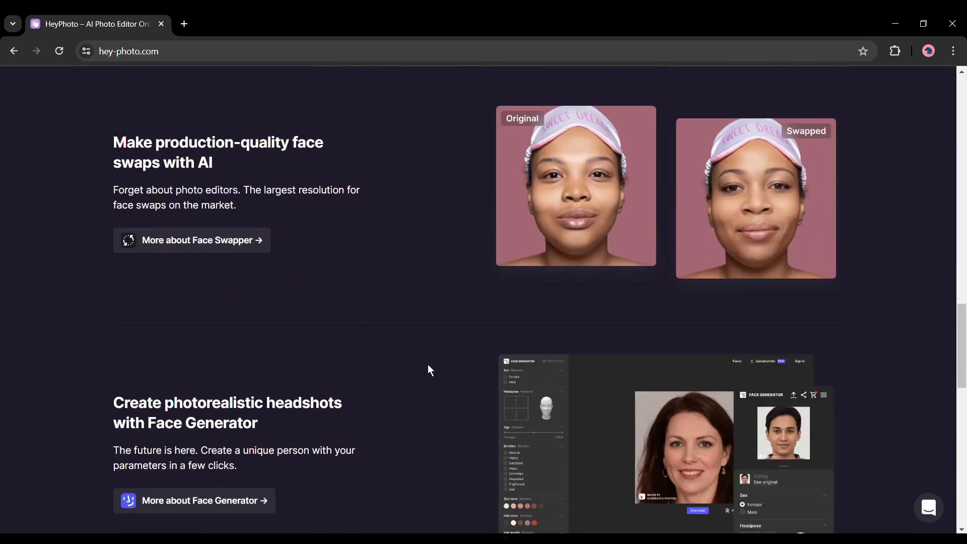
scroll(460, 358, "down", 2)
scroll(460, 358, "down", 5)
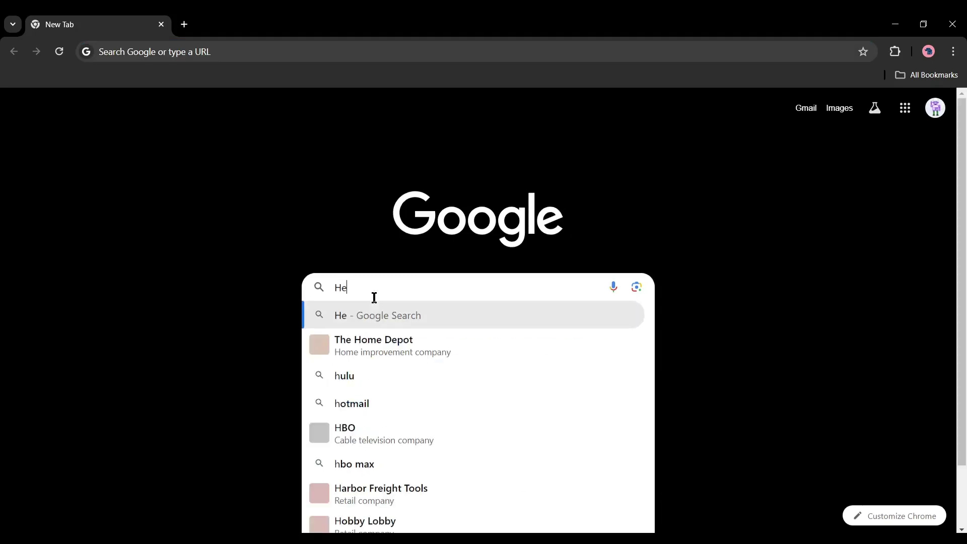
Search Google for 'Hey Photo AI' and open the HeyPhoto – AI Photo Editor Online result
type(" AI")
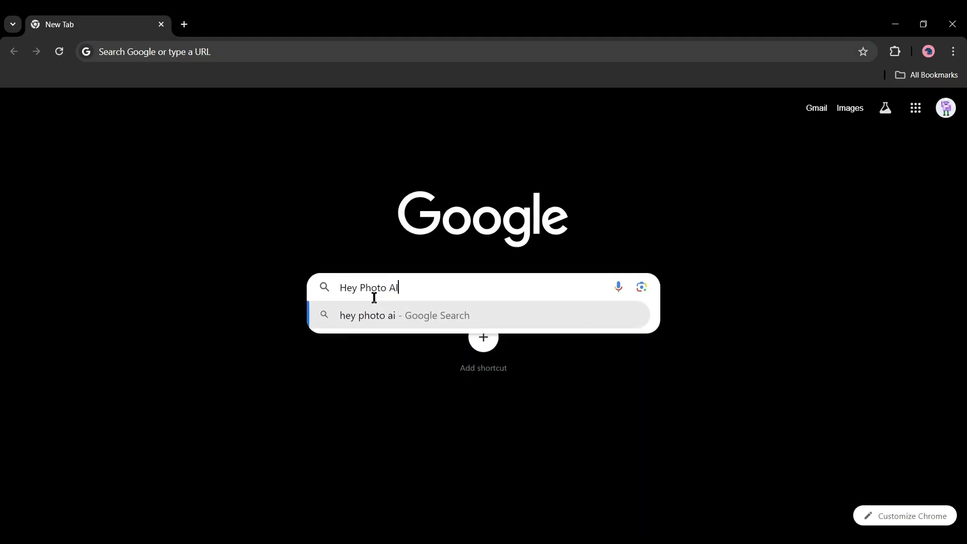
key("Return")
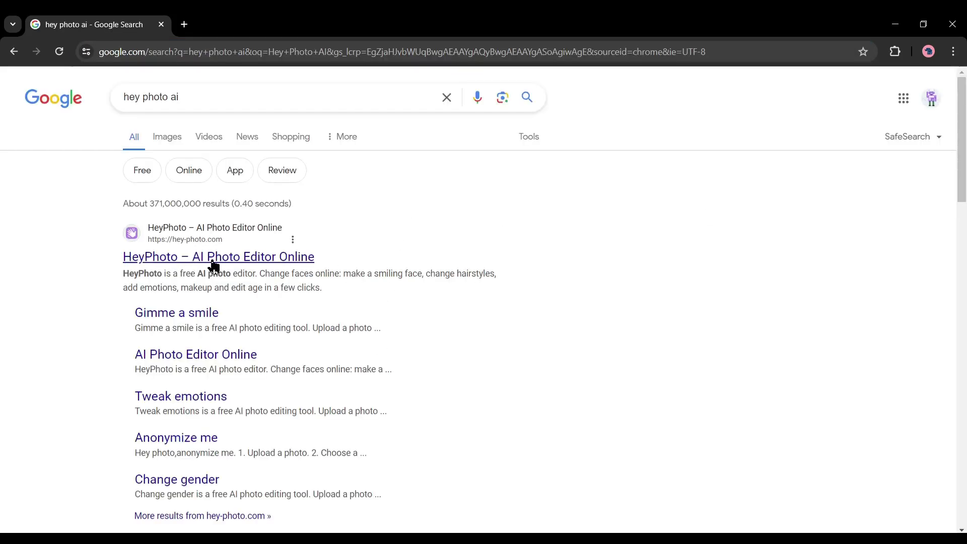
left_click(193, 269)
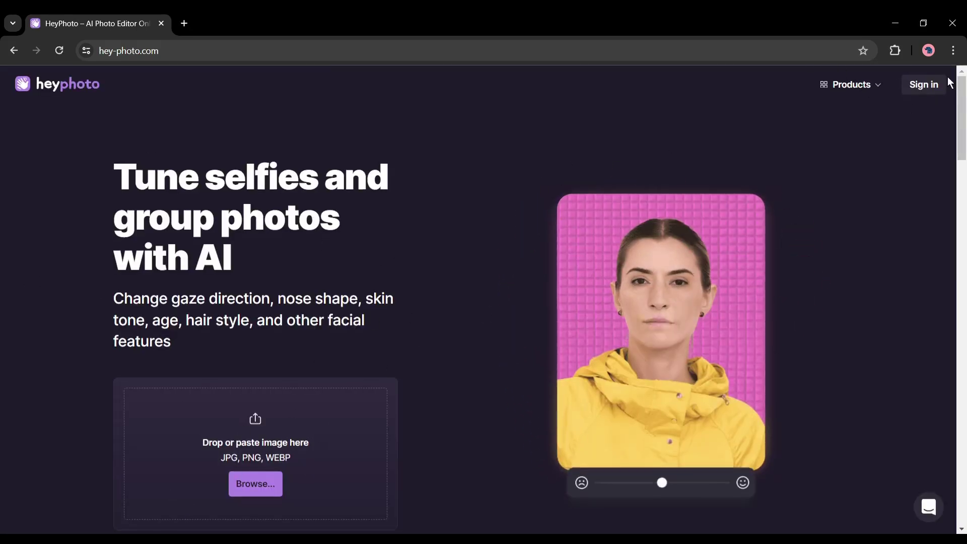
Register a new HeyPhoto account using the Google sign-in option
left_click(920, 91)
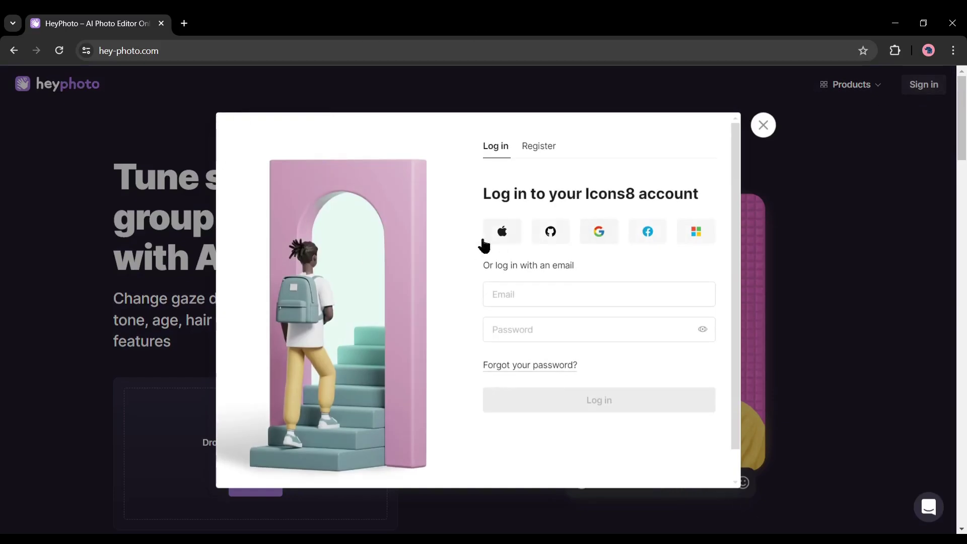
left_click(552, 151)
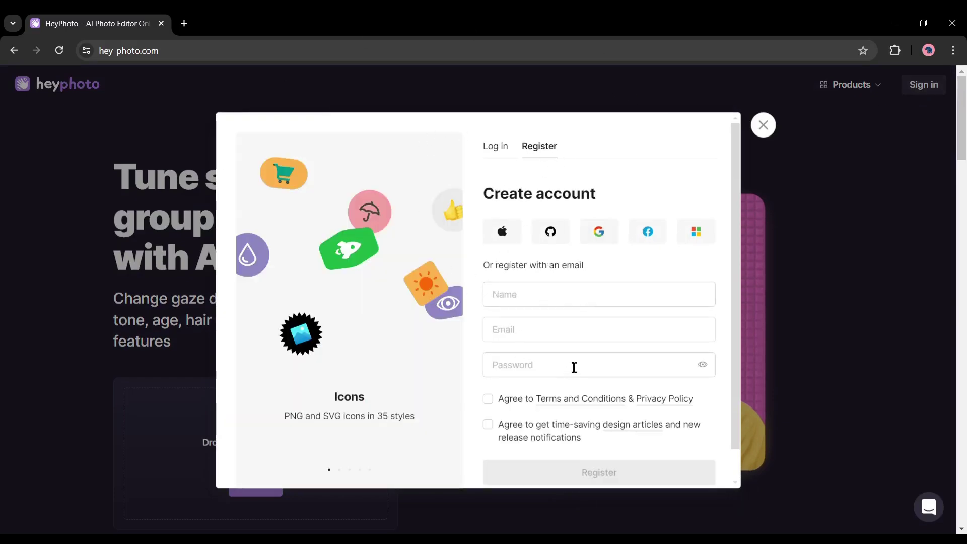
left_click(613, 239)
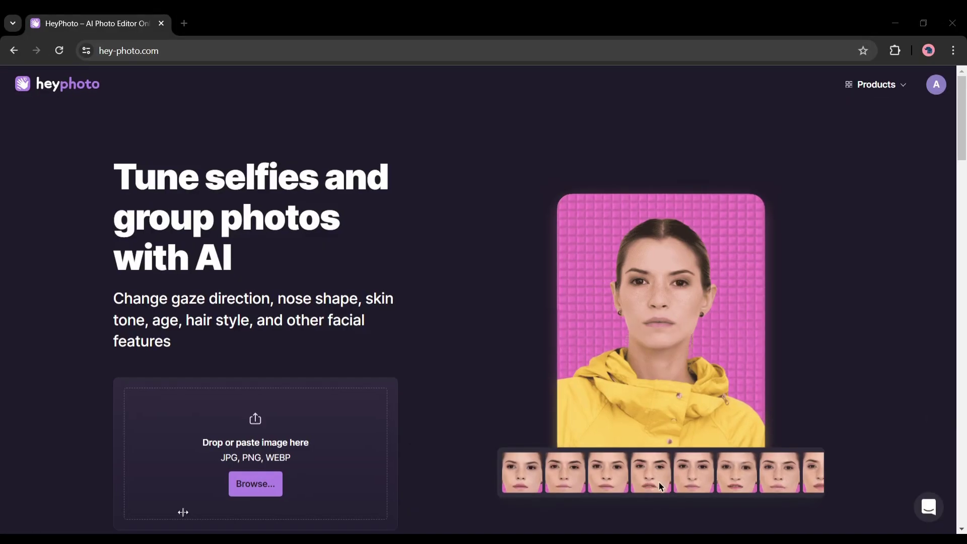
left_click(660, 485)
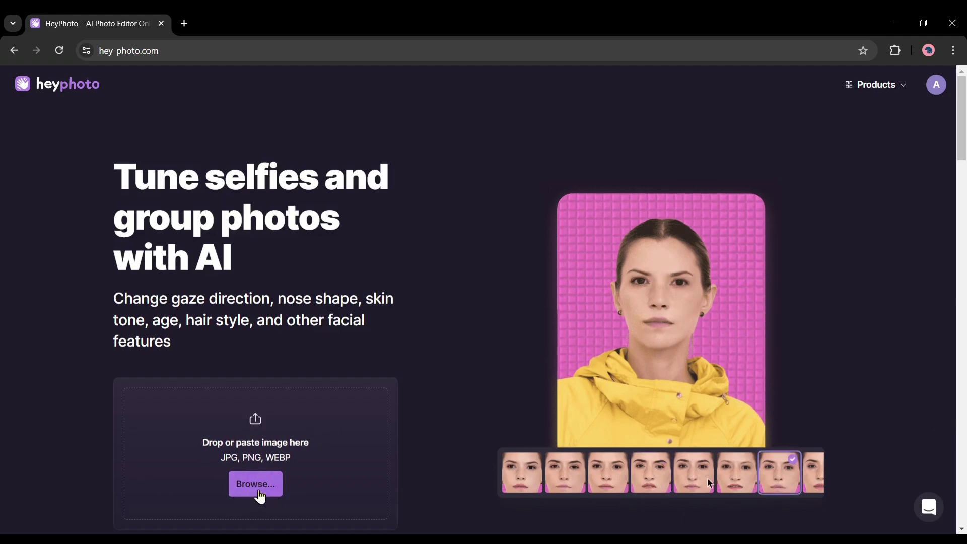
Upload the dark-haired woman's portrait file through Browse... into the HeyPhoto editor
left_click(254, 487)
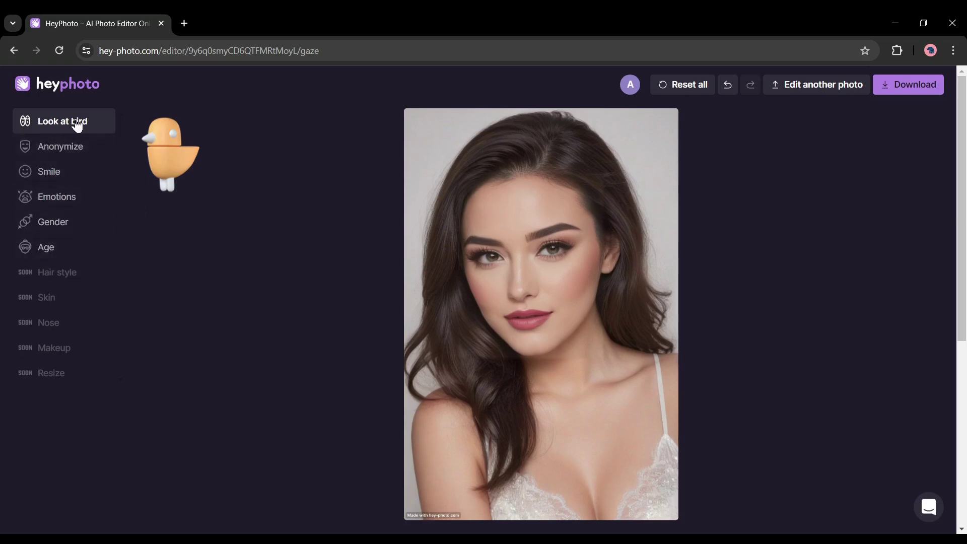
Move the Look at bird target left, right, above and below her face so her eyes follow it
left_click_drag(162, 155, 329, 241)
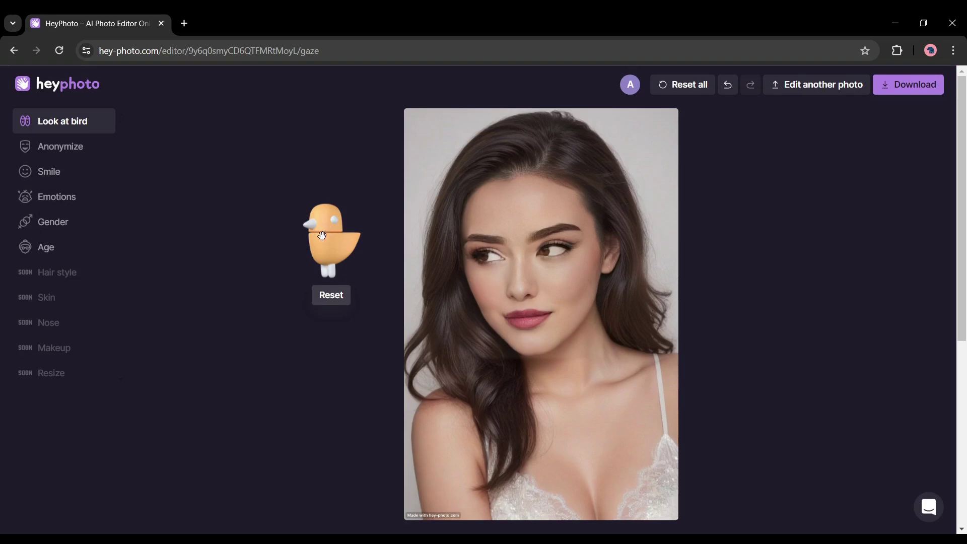
left_click_drag(336, 249, 776, 282)
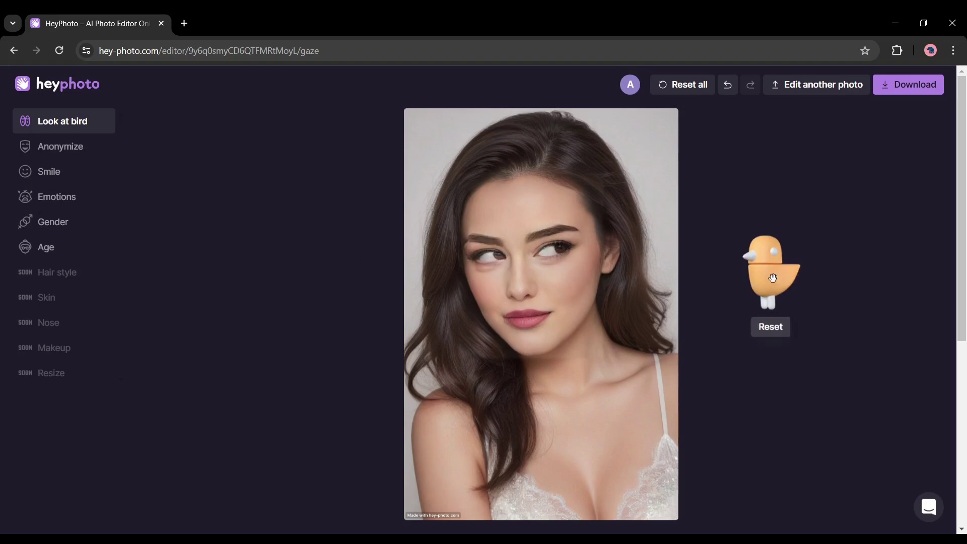
left_click_drag(784, 283, 535, 99)
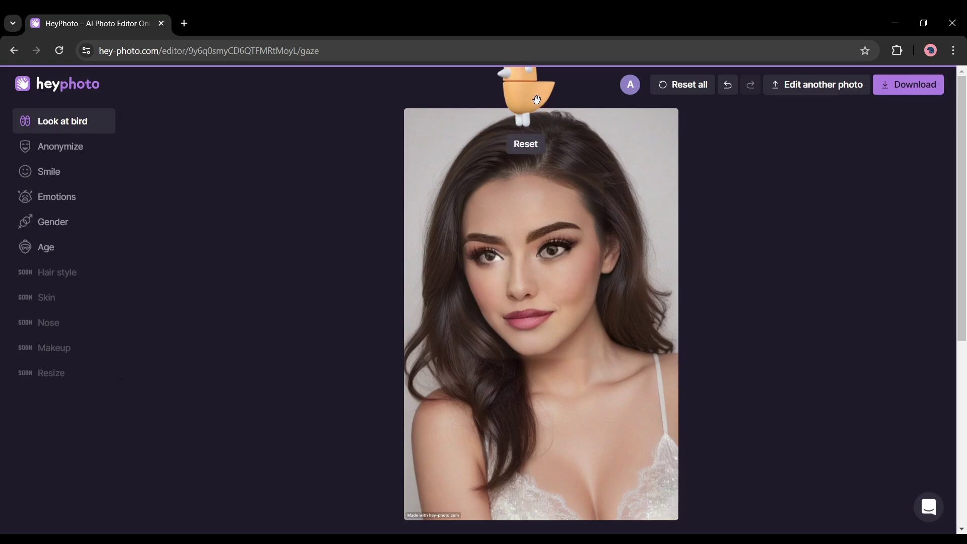
left_click_drag(523, 91, 436, 258)
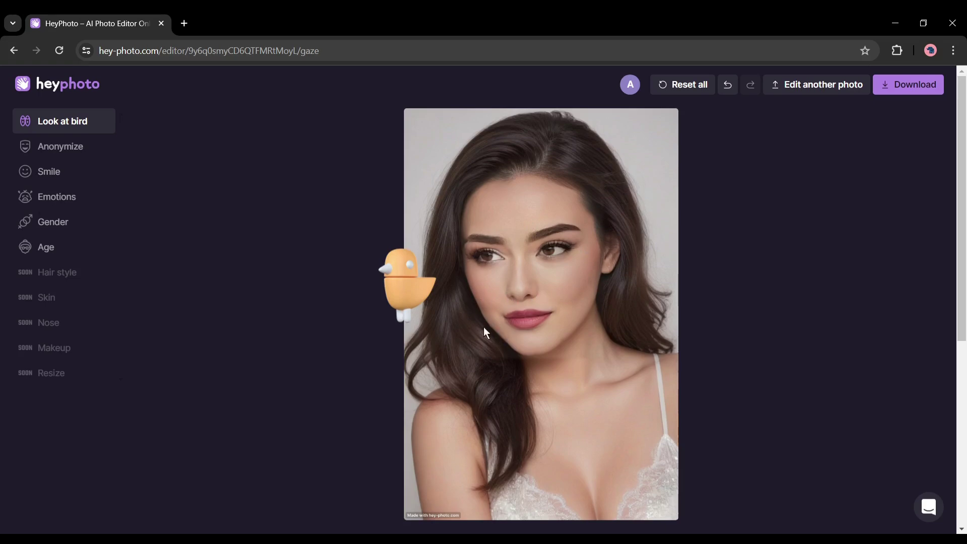
Reset all gaze edits and preview anonymized face variants two through five
left_click(688, 89)
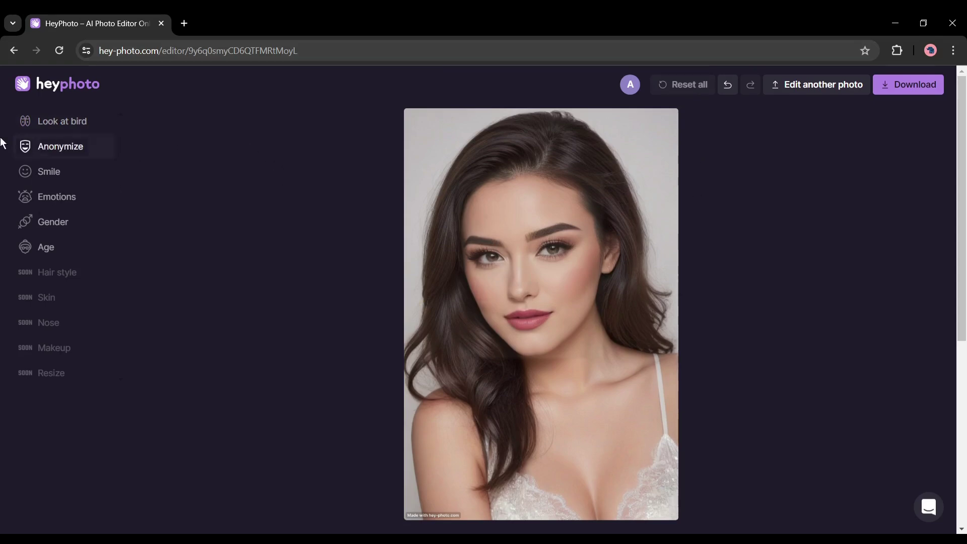
left_click(51, 151)
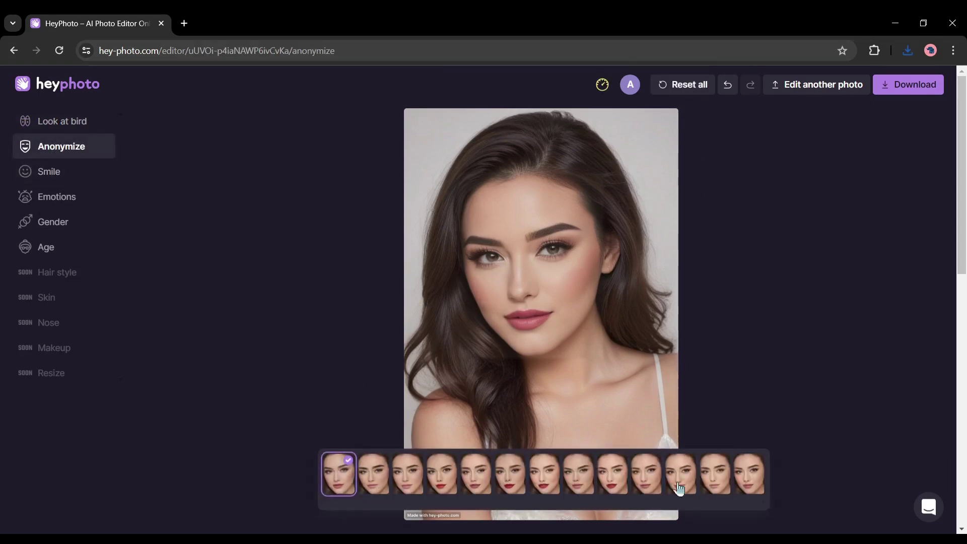
left_click(373, 483)
left_click(412, 487)
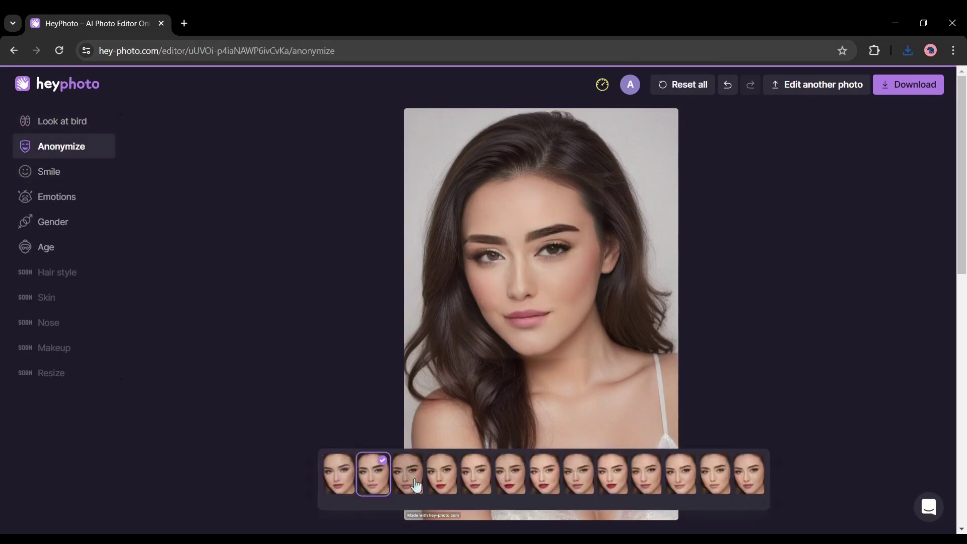
left_click(452, 487)
left_click(476, 487)
Try face variants six through thirteen, settling on the sixth with bold red lips
left_click(512, 491)
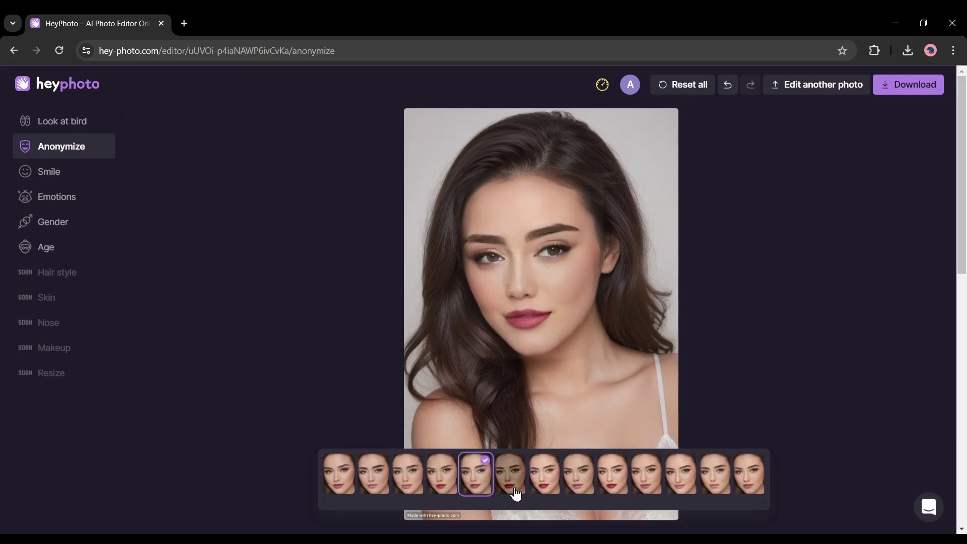
left_click(545, 491)
left_click(579, 491)
left_click(610, 492)
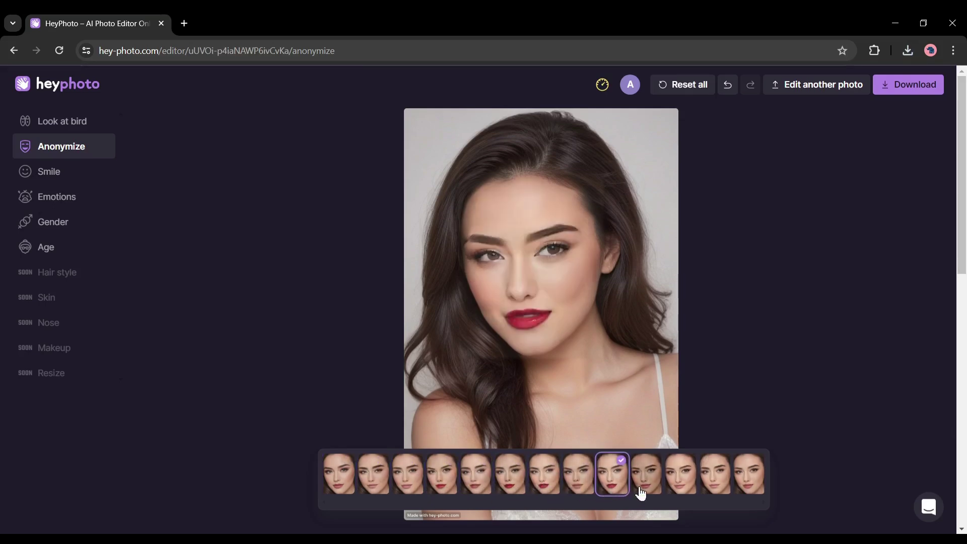
left_click(645, 491)
left_click(692, 492)
left_click(718, 492)
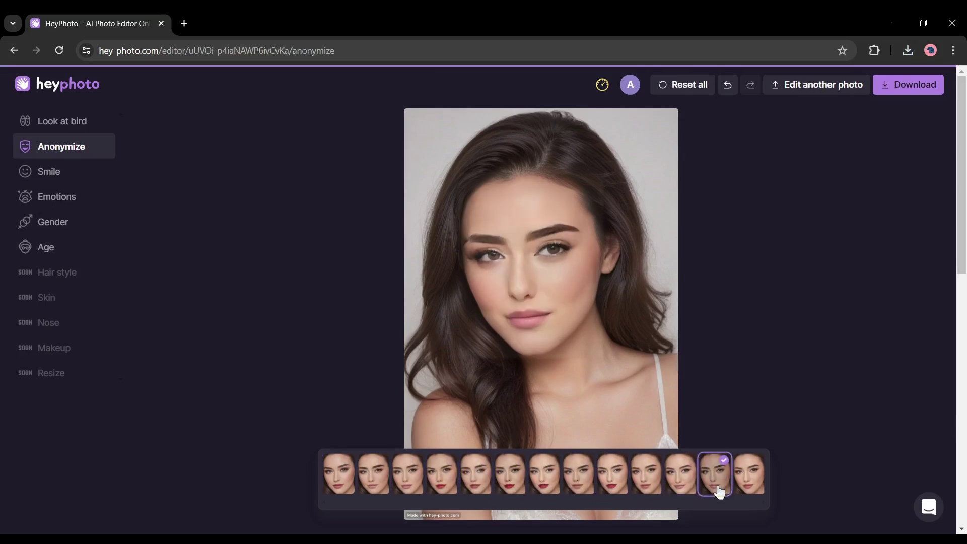
left_click(751, 484)
left_click(511, 486)
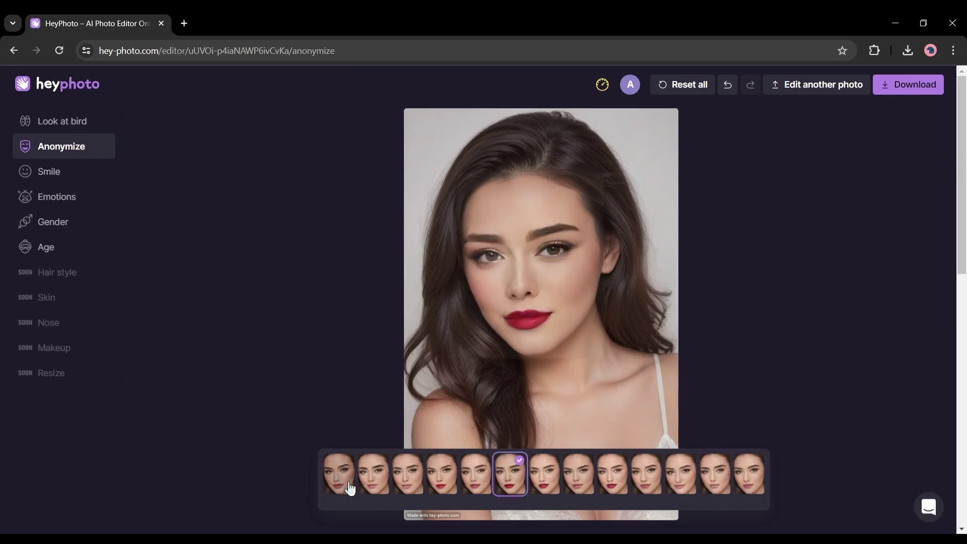
Restore the original pink-lipped face and try a lower smile intensity
left_click(351, 489)
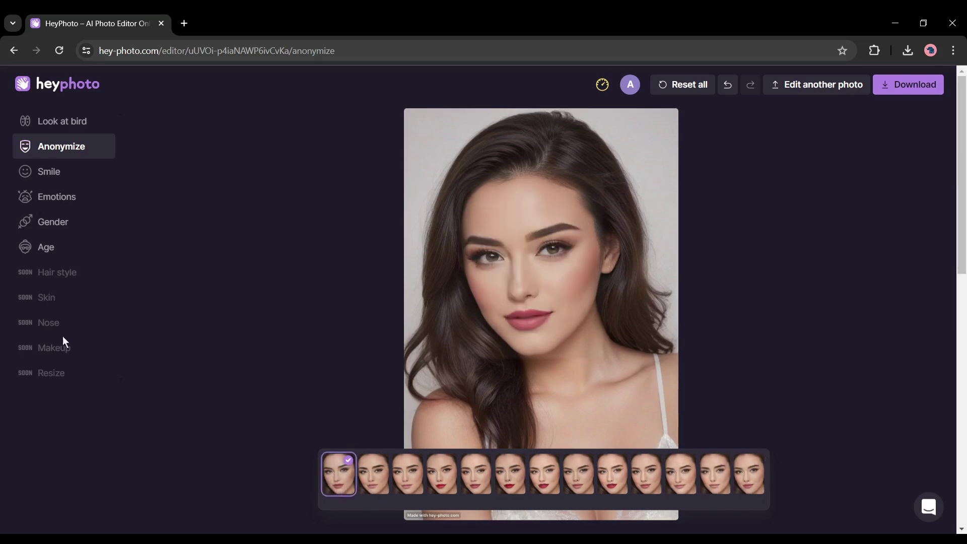
left_click(84, 174)
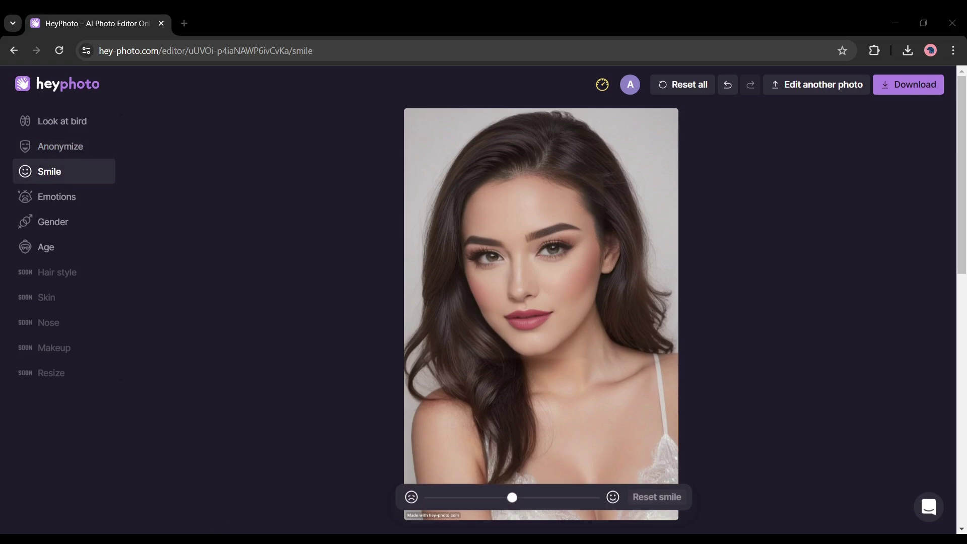
left_click_drag(512, 497, 478, 496)
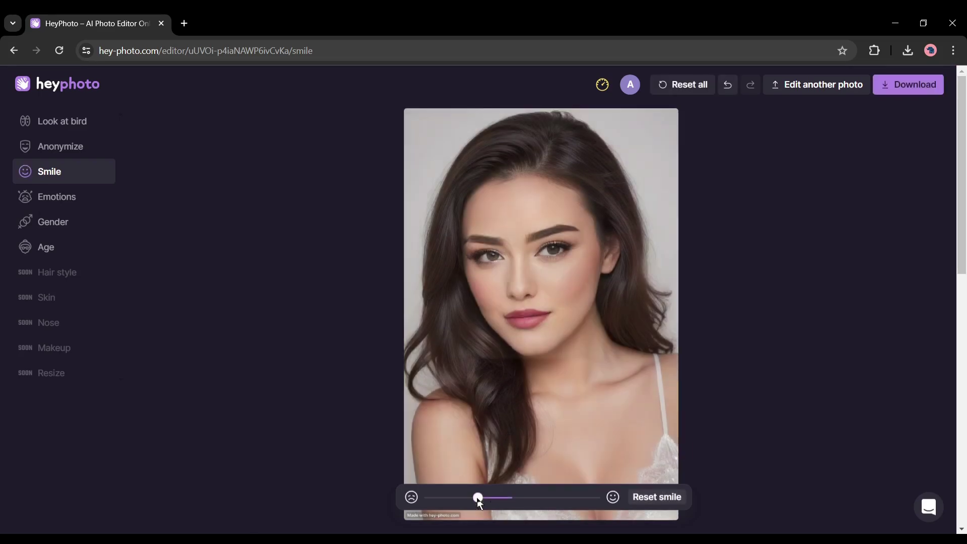
Raise the smile slider step by step to its maximum for a broad, toothy smile
left_click(520, 498)
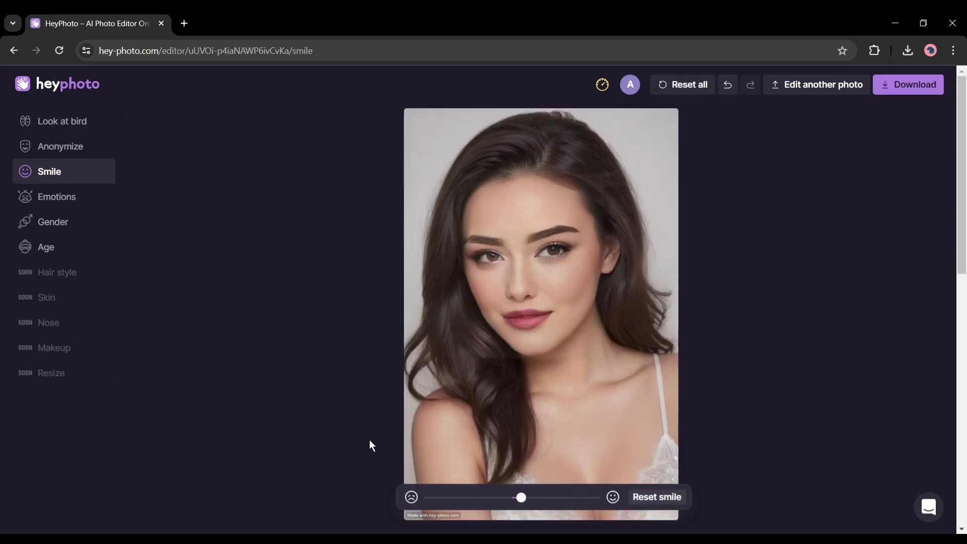
left_click(535, 500)
left_click(558, 499)
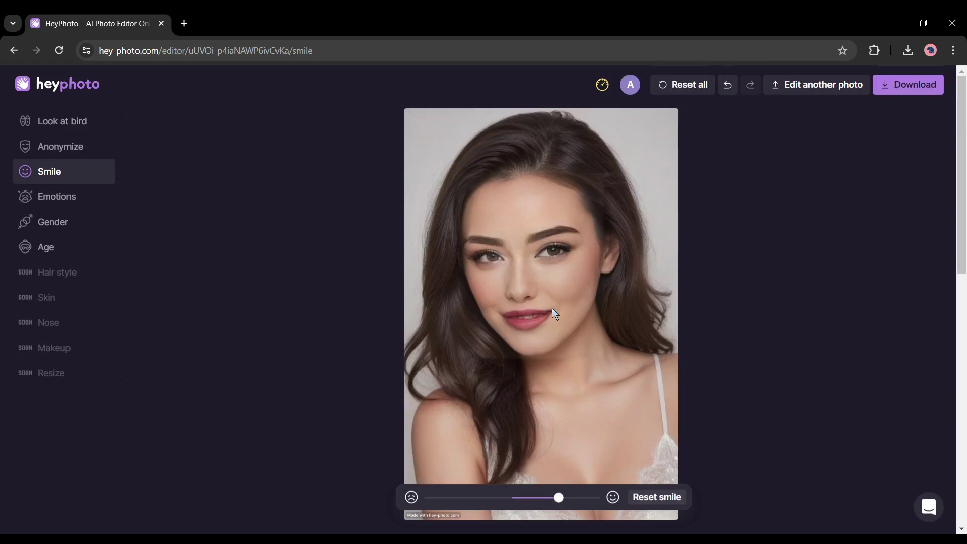
left_click(579, 498)
left_click_drag(578, 498, 606, 499)
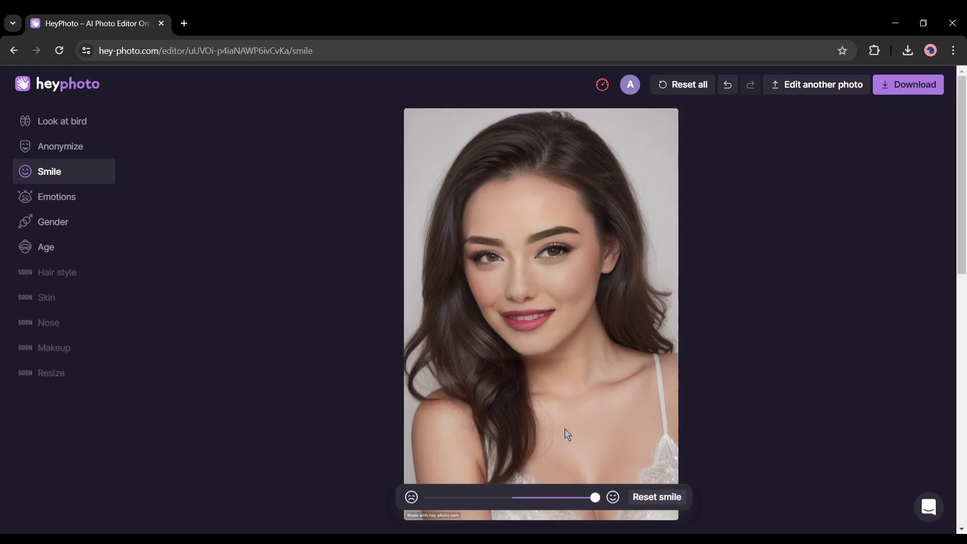
Lower the smile slider back toward a neutral expression and return to the Anonymize face variants
left_click_drag(594, 502, 503, 504)
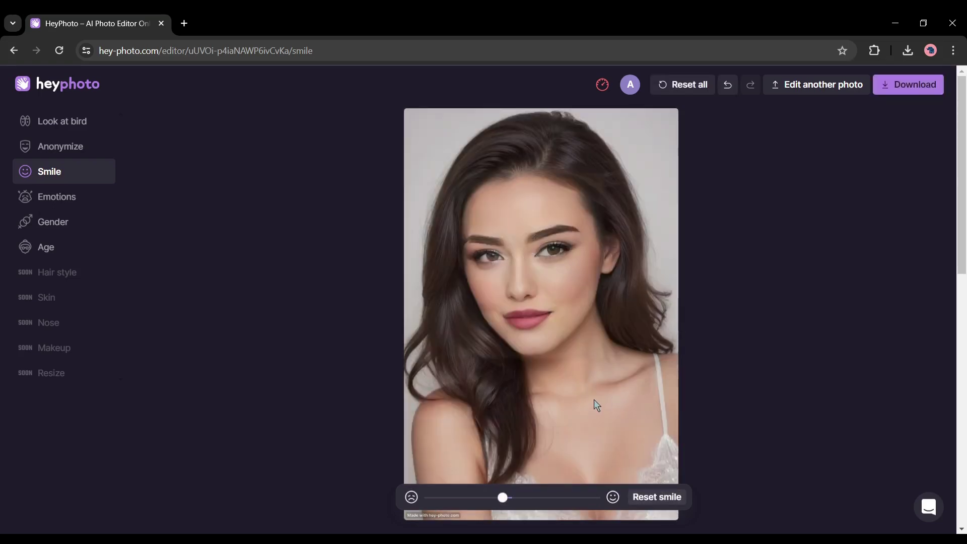
mouse_move(503, 499)
left_mouse_down()
mouse_move(595, 498)
mouse_move(510, 498)
left_mouse_up()
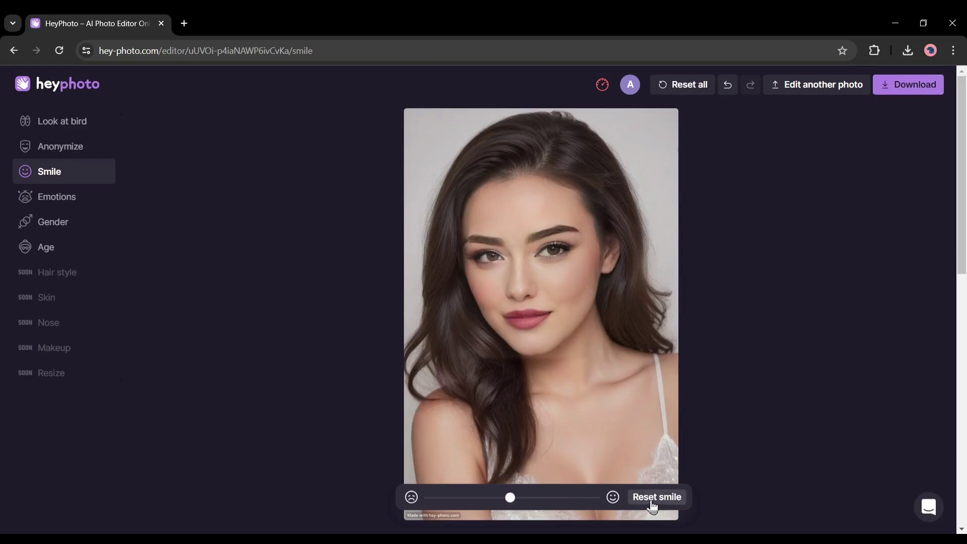
key("Up")
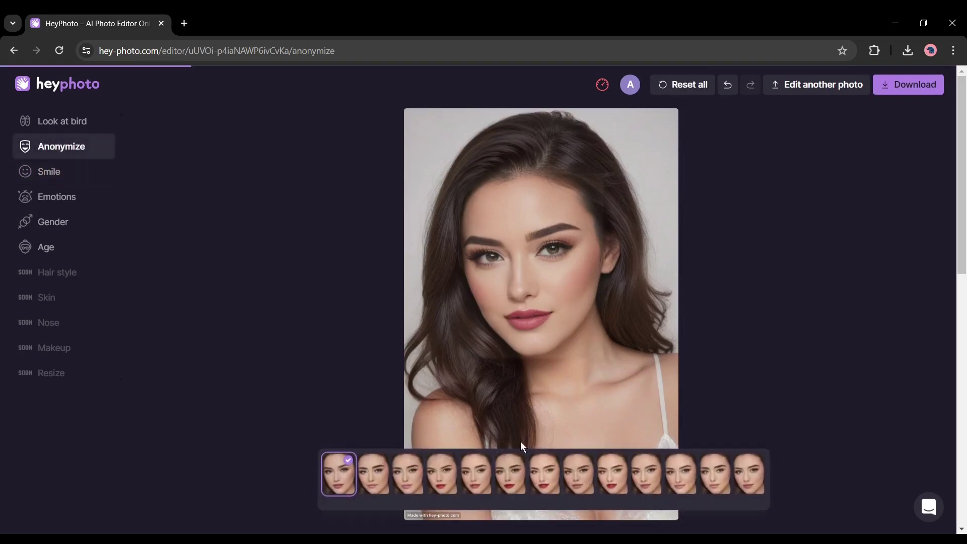
left_click(58, 204)
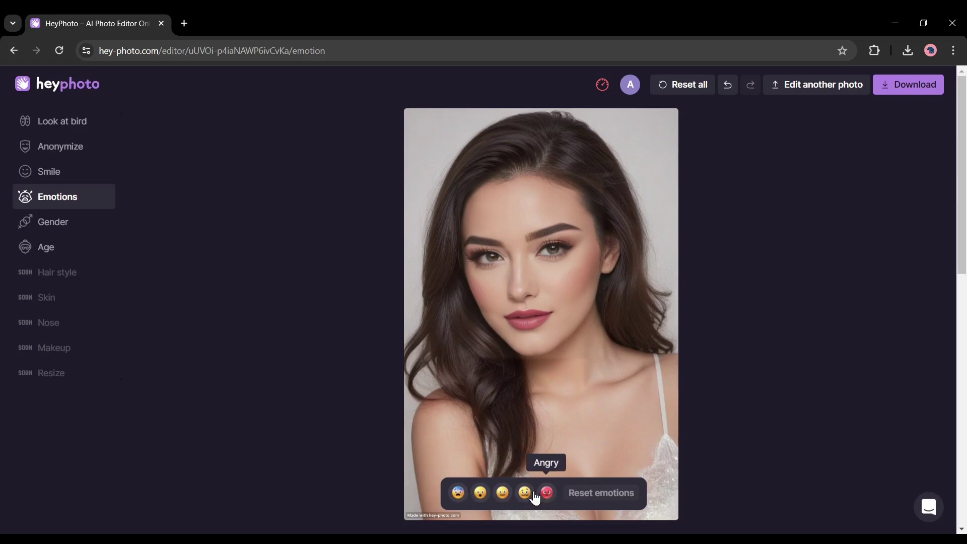
left_click(459, 494)
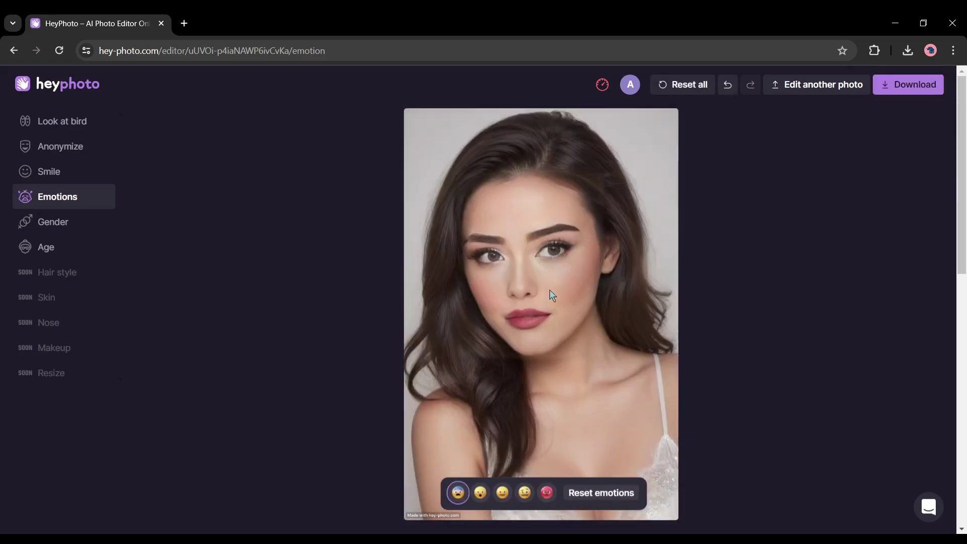
left_click(481, 492)
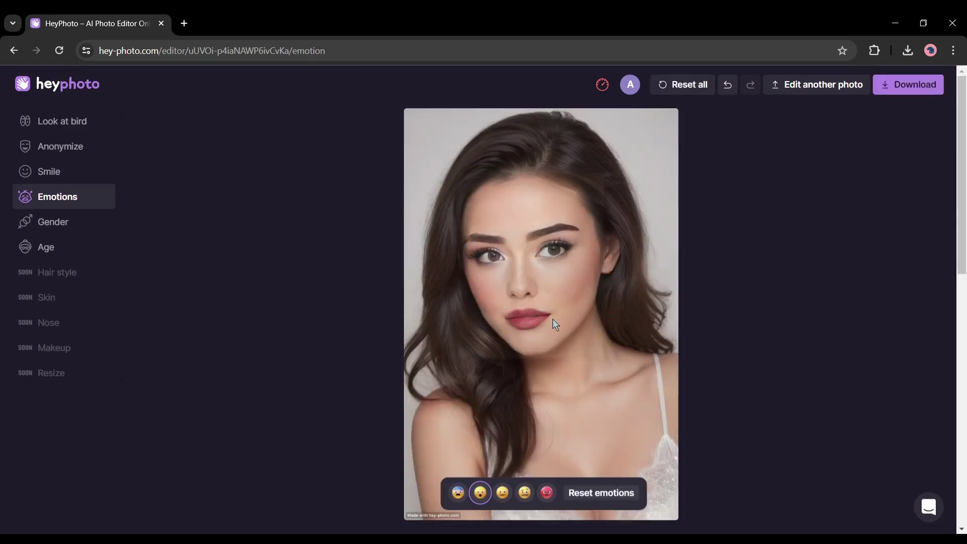
left_click(503, 494)
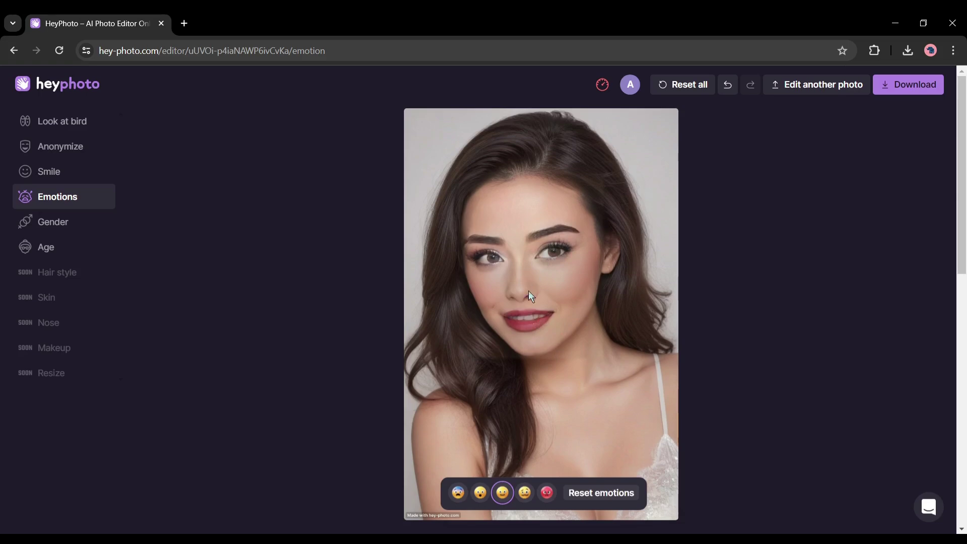
left_click(594, 496)
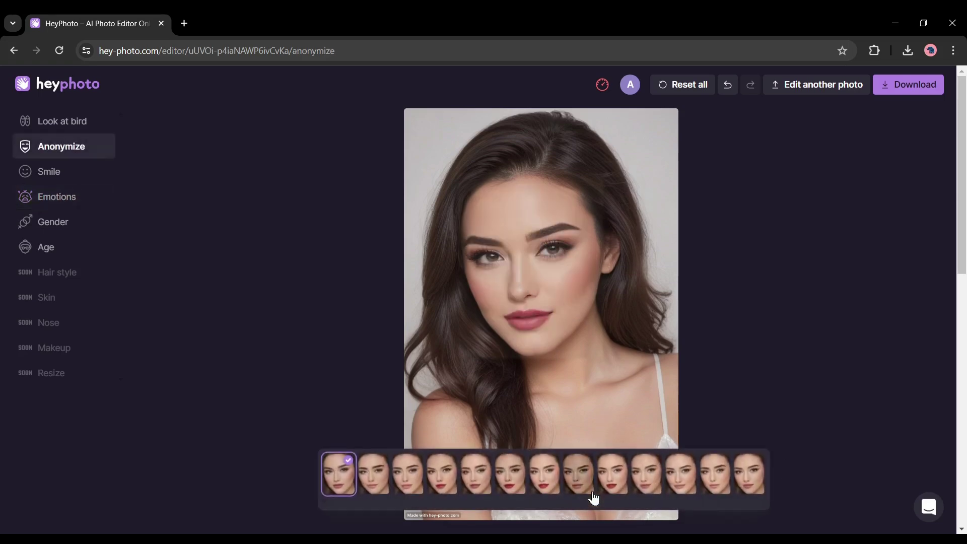
left_click(50, 201)
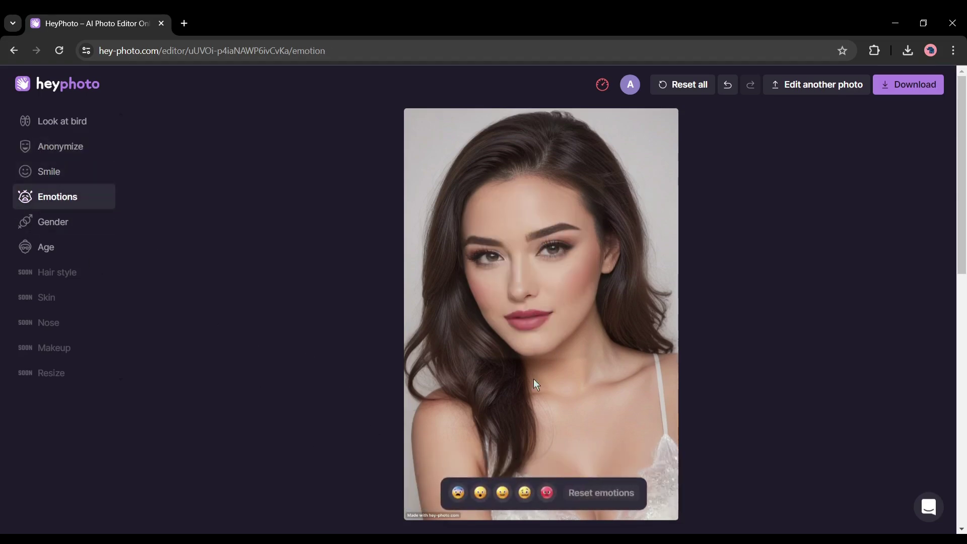
left_click(524, 493)
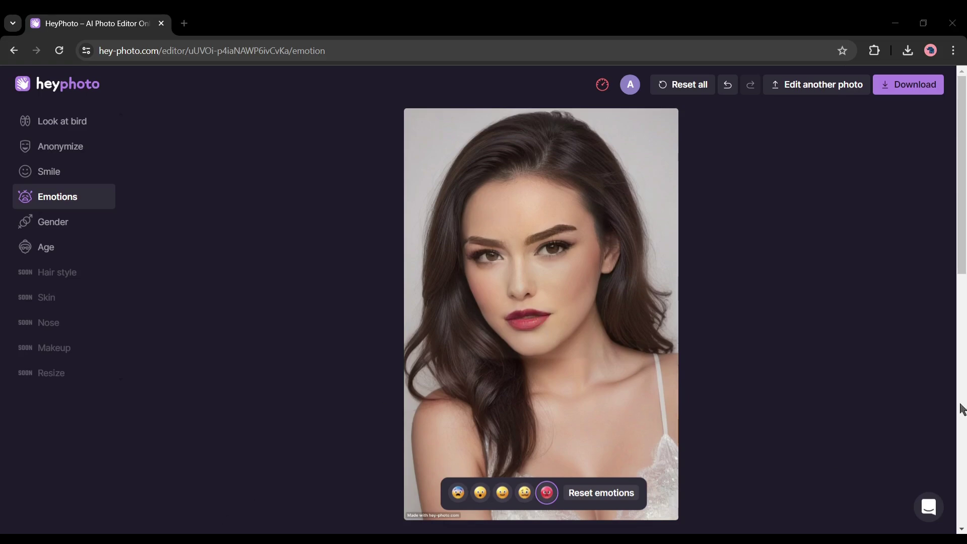
left_click(600, 492)
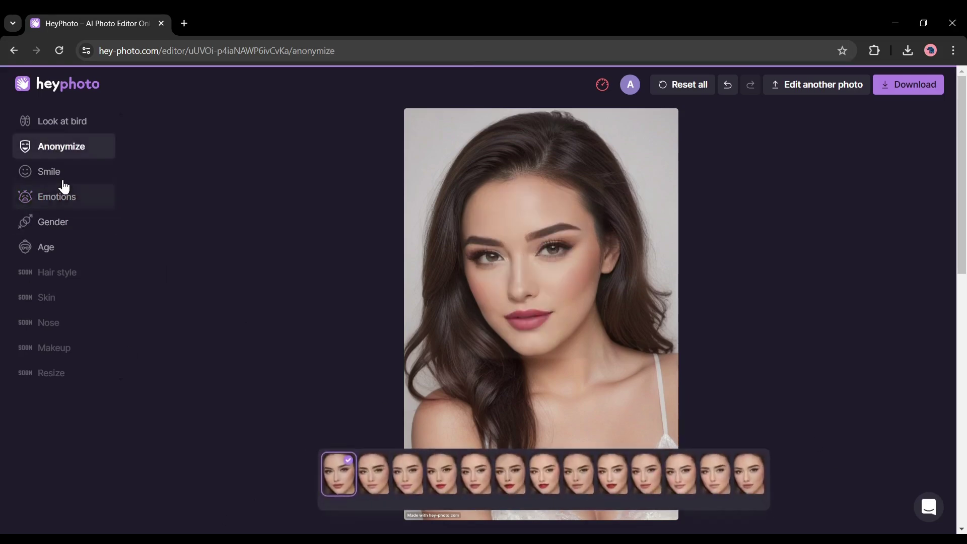
left_click(50, 172)
left_click_drag(512, 497, 521, 498)
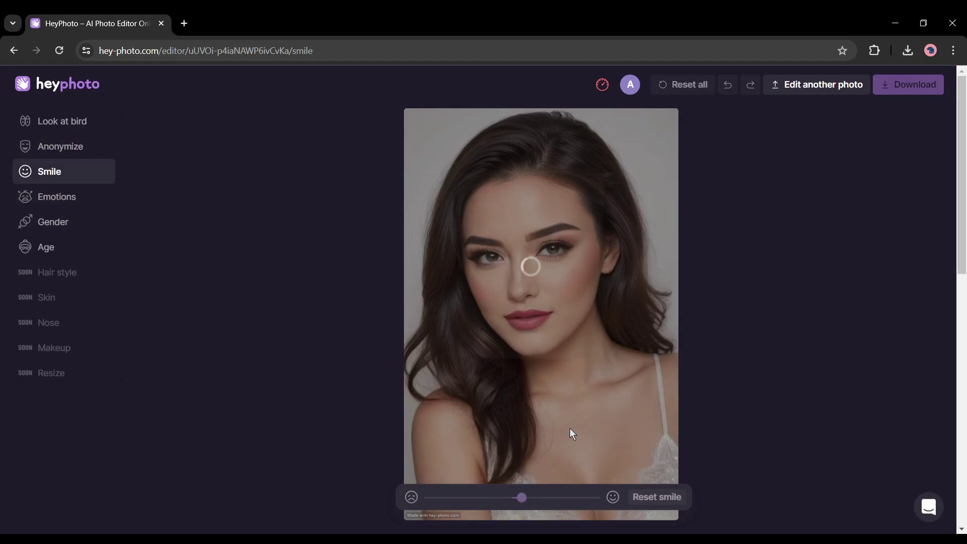
left_click(659, 498)
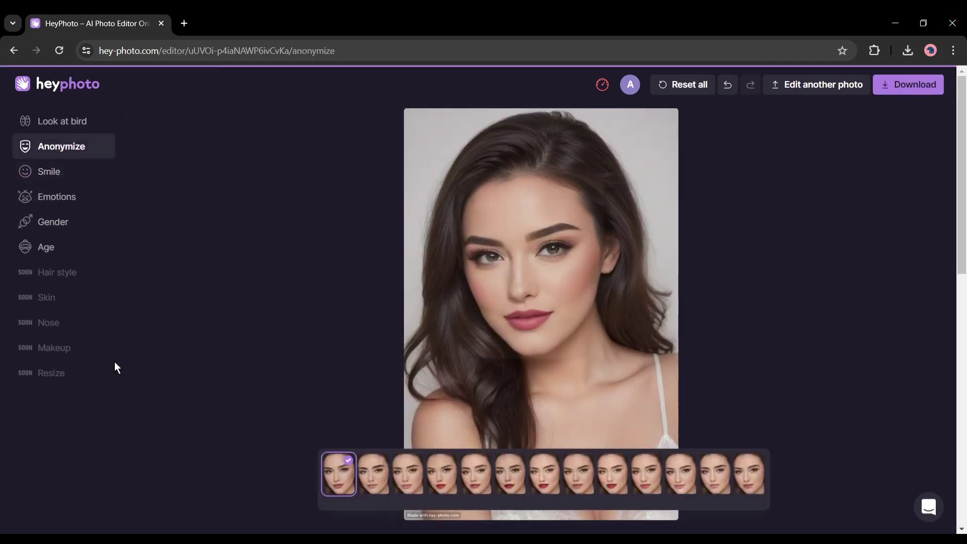
left_click(81, 228)
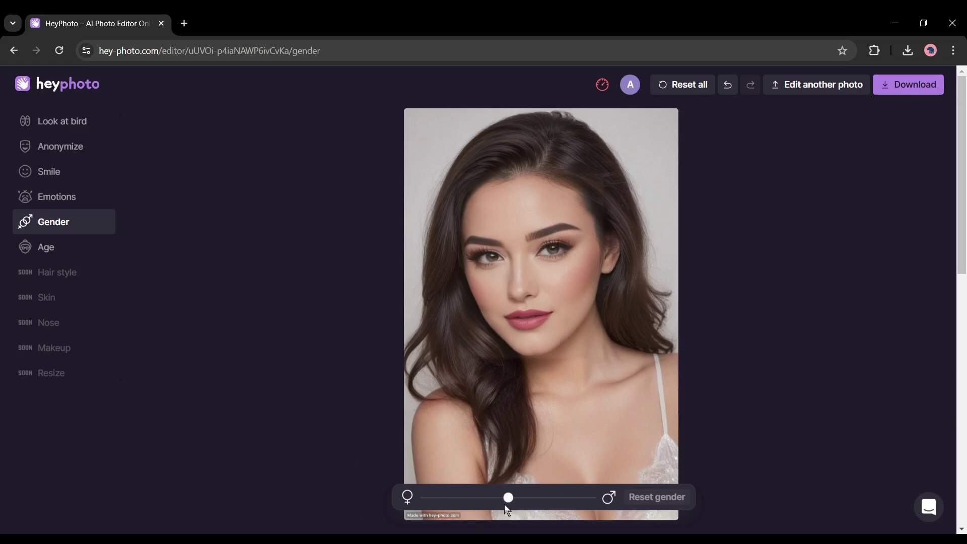
left_click_drag(507, 498, 652, 503)
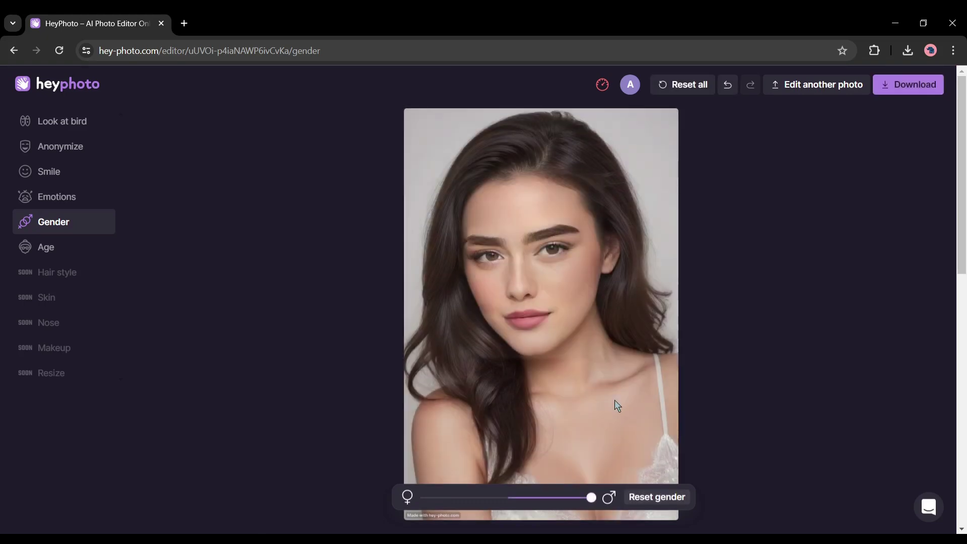
left_click_drag(591, 498, 548, 497)
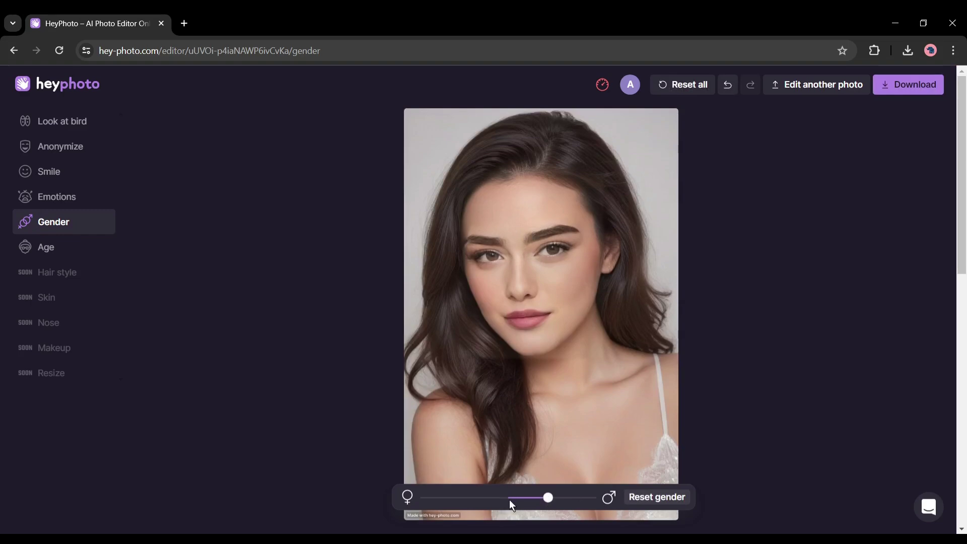
left_click(510, 499)
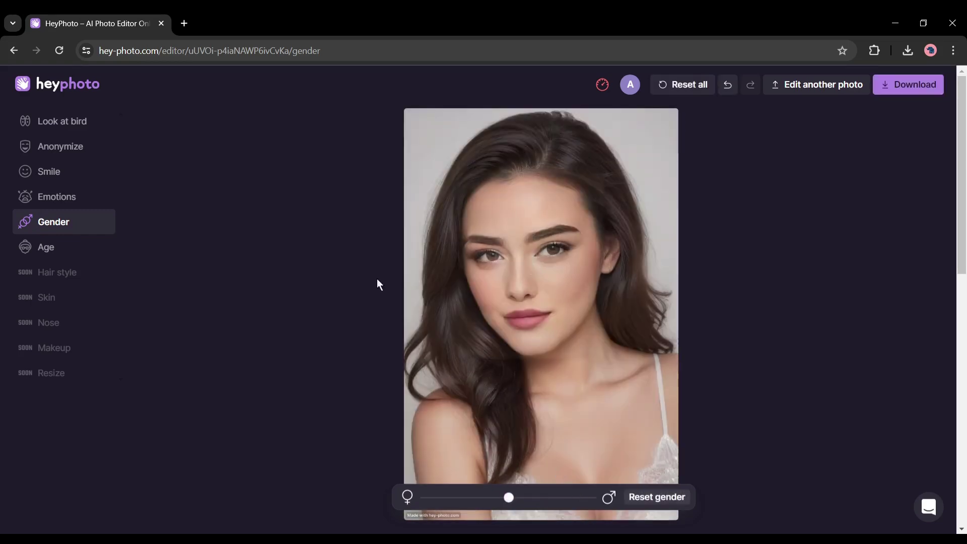
left_click(60, 146)
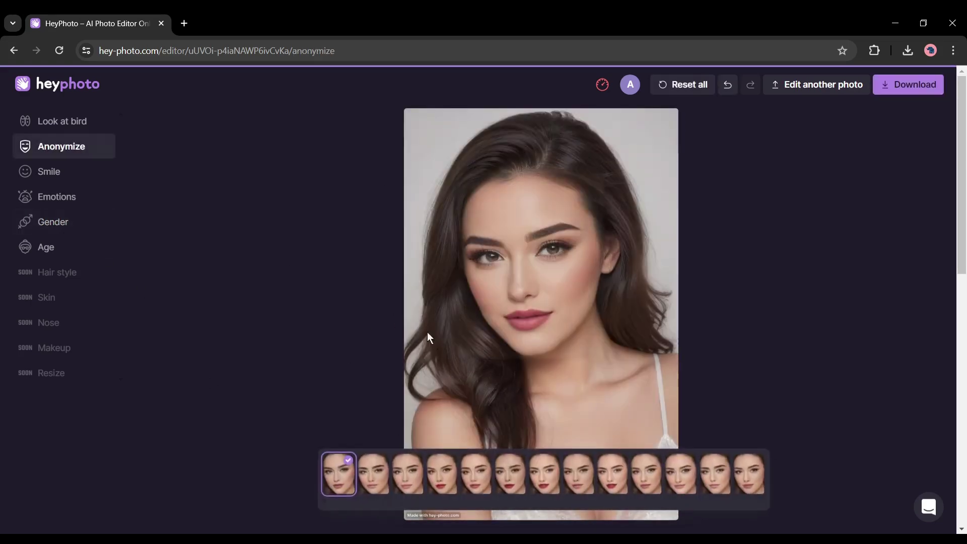
In Age, try the youngest and oldest extremes, then set a moderately older age
left_click(44, 248)
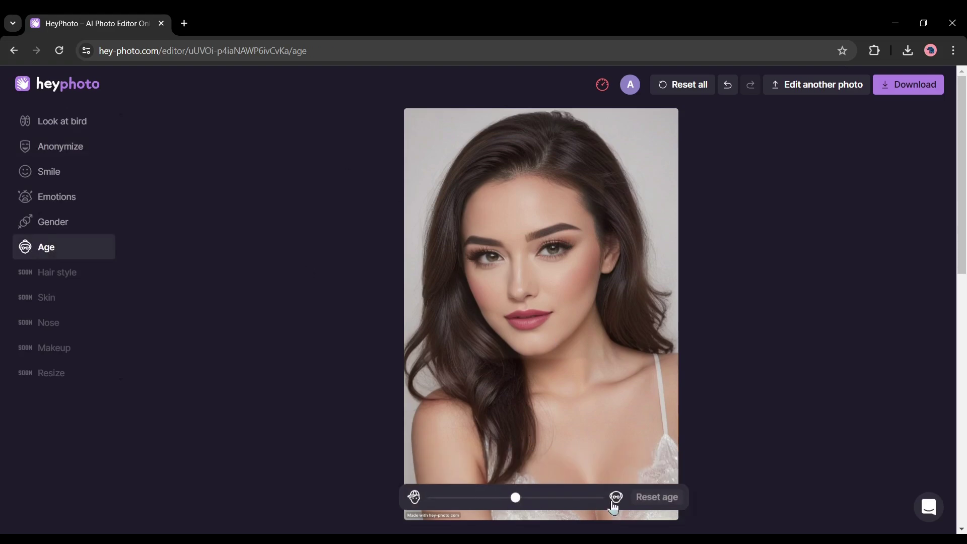
left_click_drag(515, 498, 427, 498)
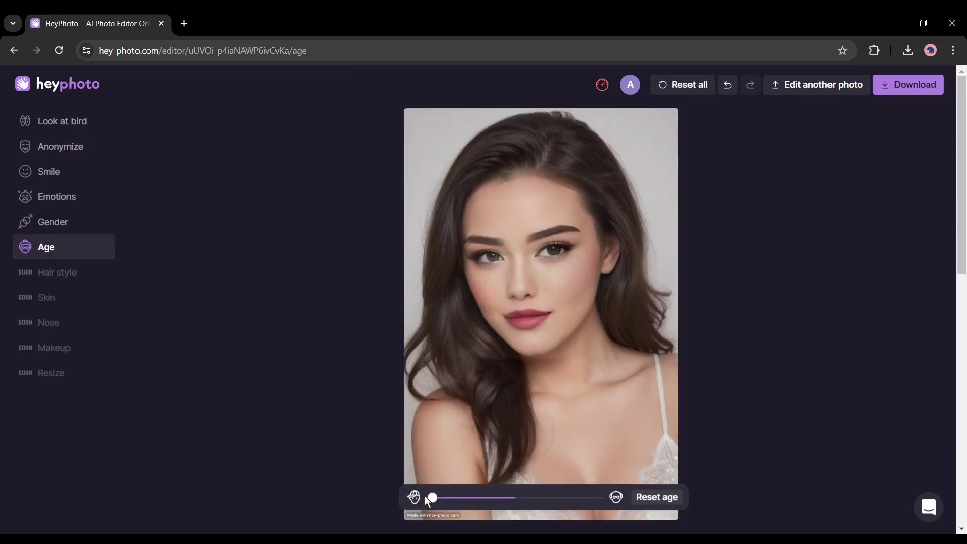
left_click_drag(433, 499, 616, 501)
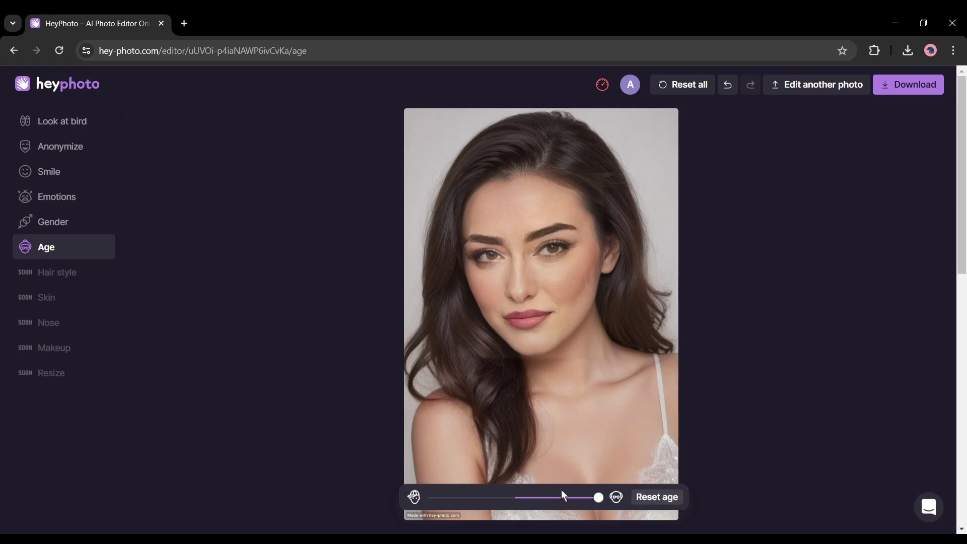
left_click(547, 498)
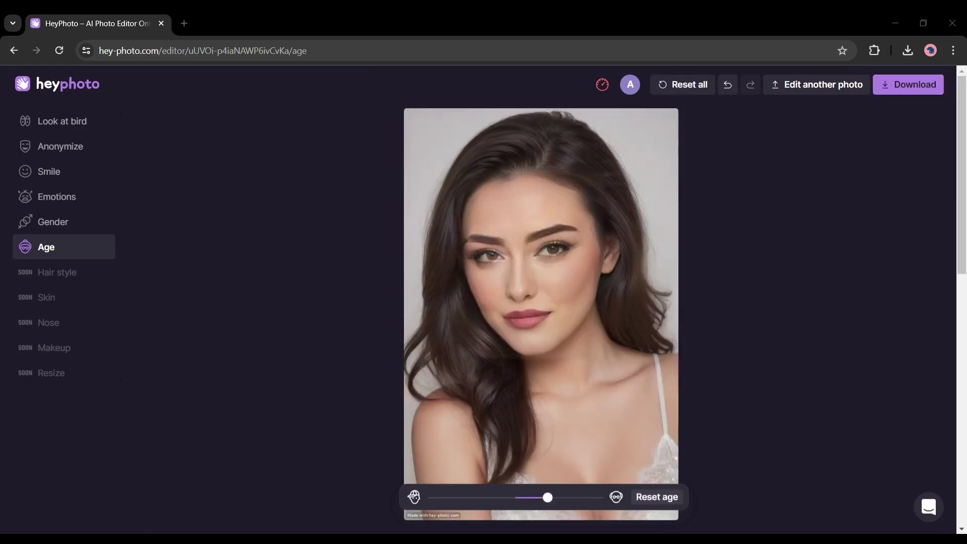
Reset all edits, discarding the age change to restore the original unedited portrait
left_click(702, 85)
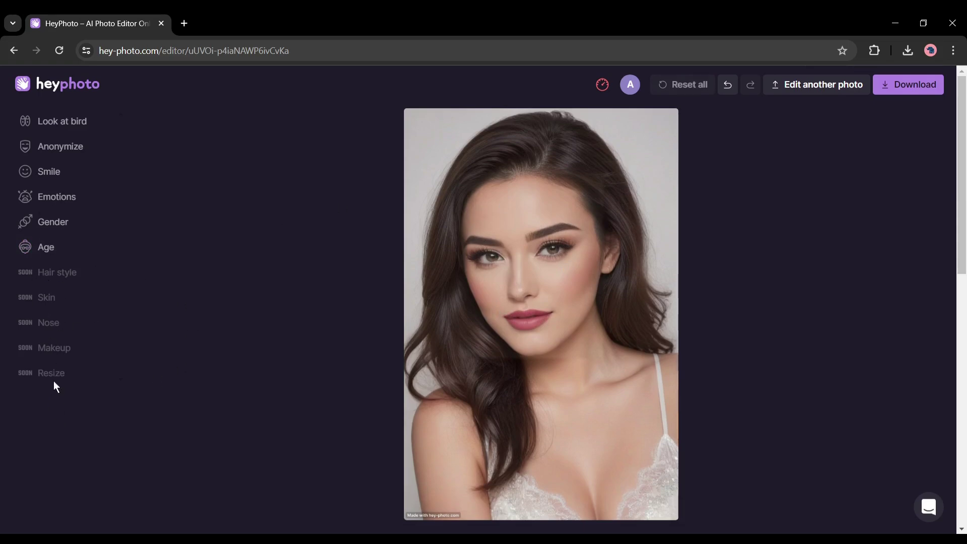
Download the restored unedited portrait to the computer
left_click(893, 94)
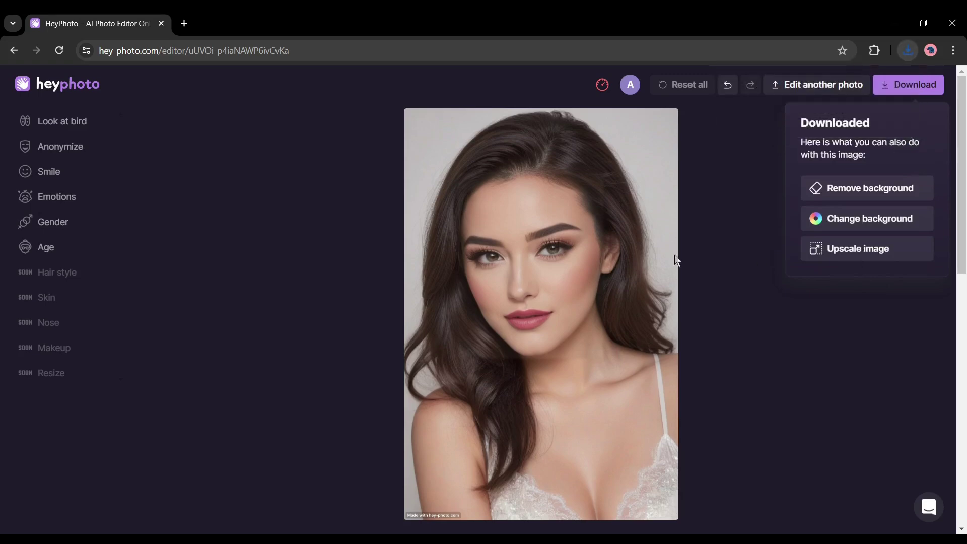